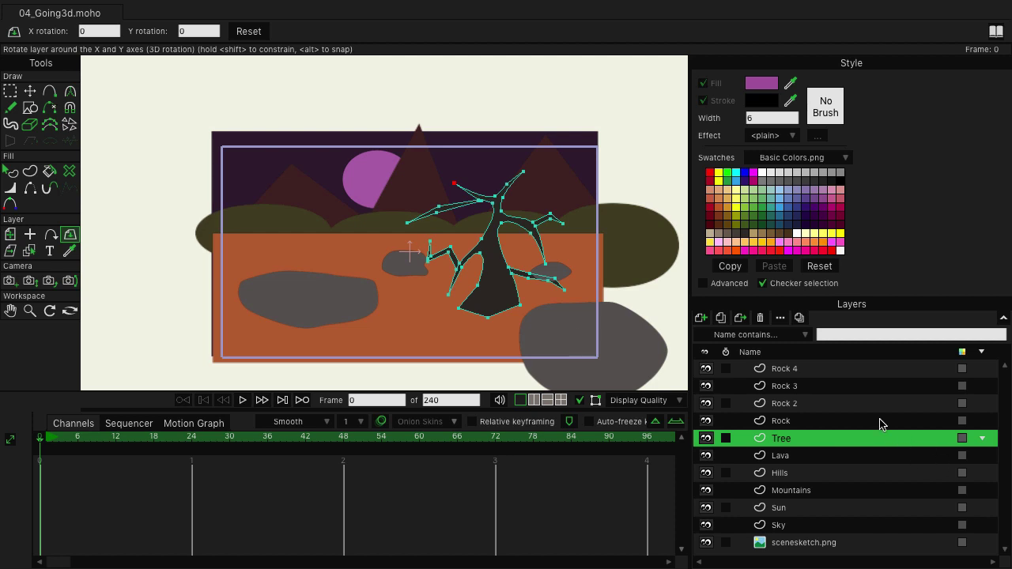
Select the layers from Rock 4 down to Sky and group them into a folder named 'Scene'.
left_click(782, 513)
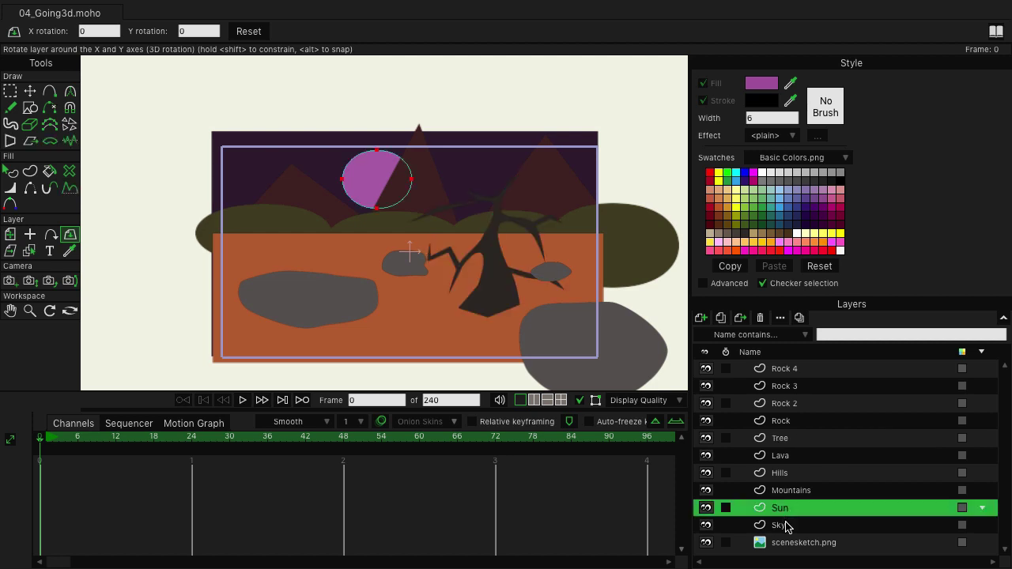
left_click(785, 525)
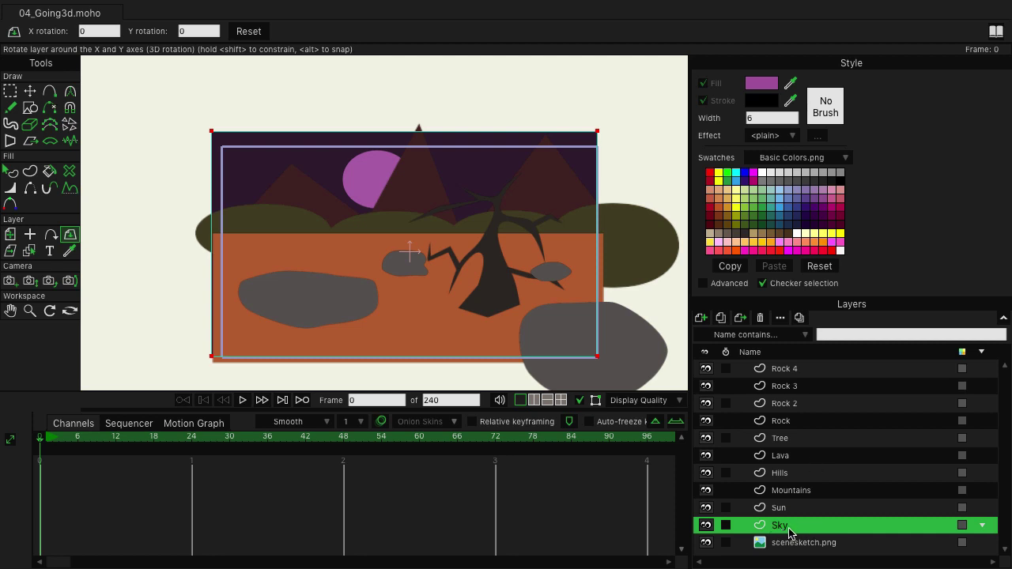
left_click(797, 375, "shift")
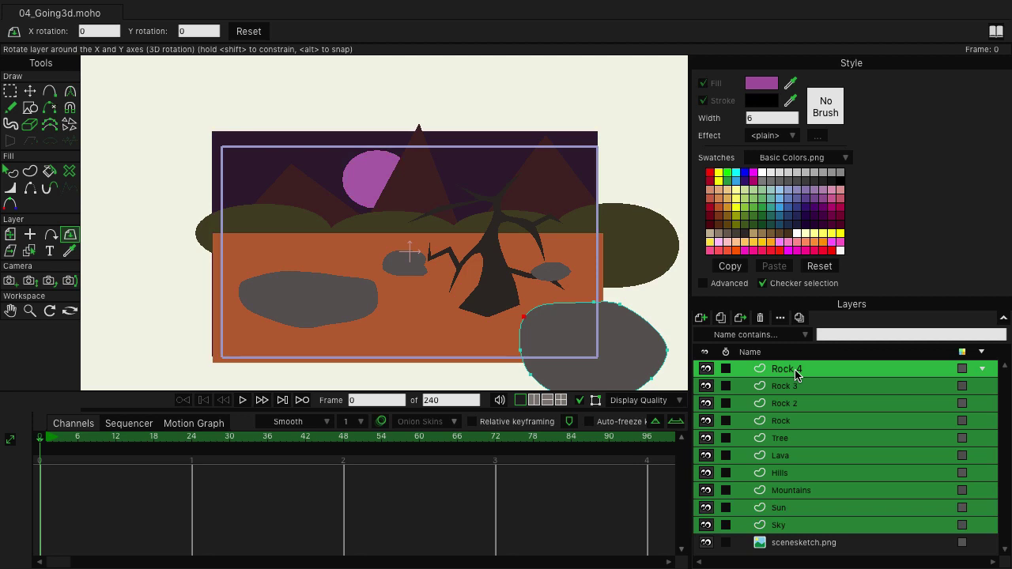
right_click(796, 375)
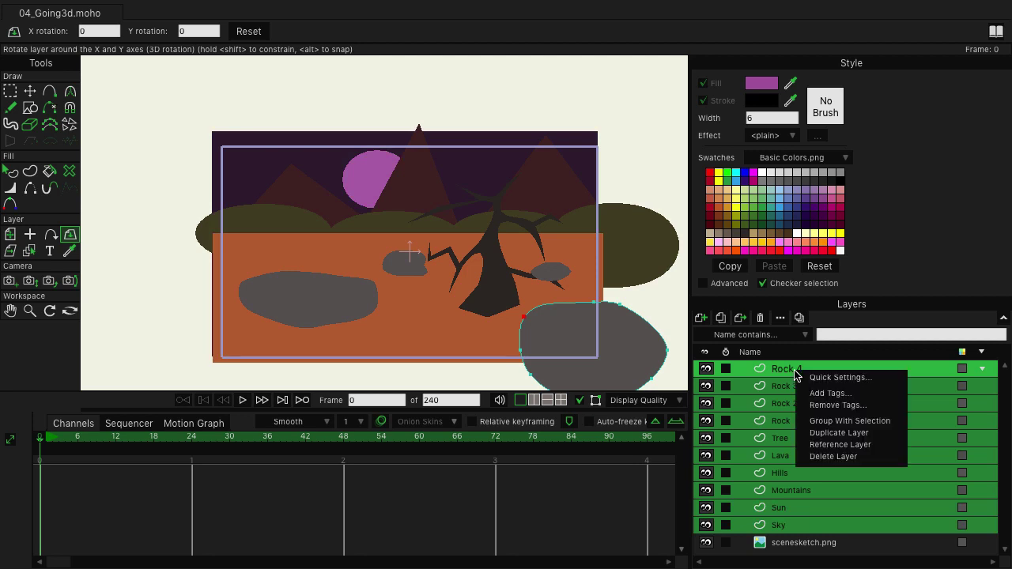
left_click(840, 421)
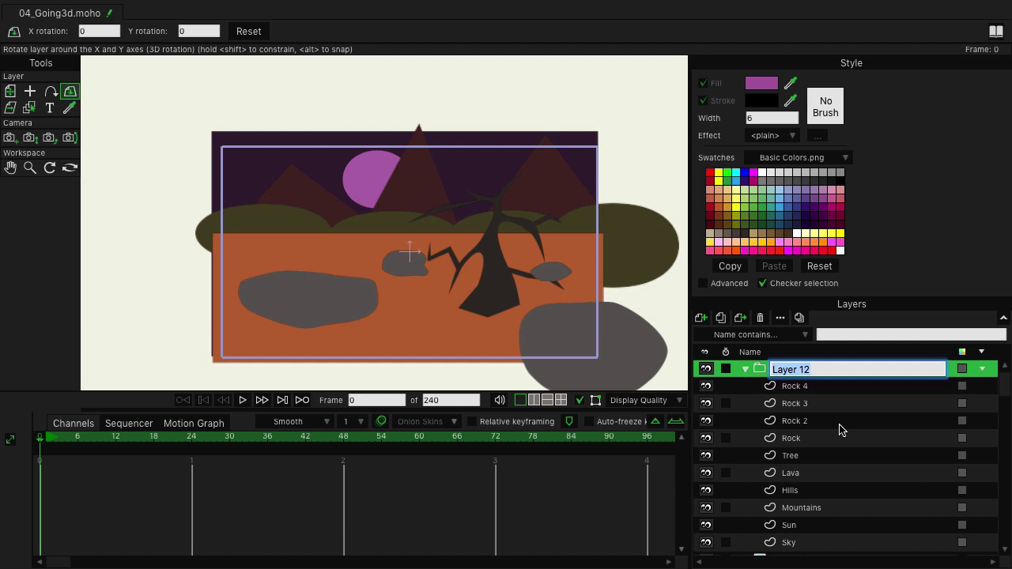
type("Scene")
key("Return")
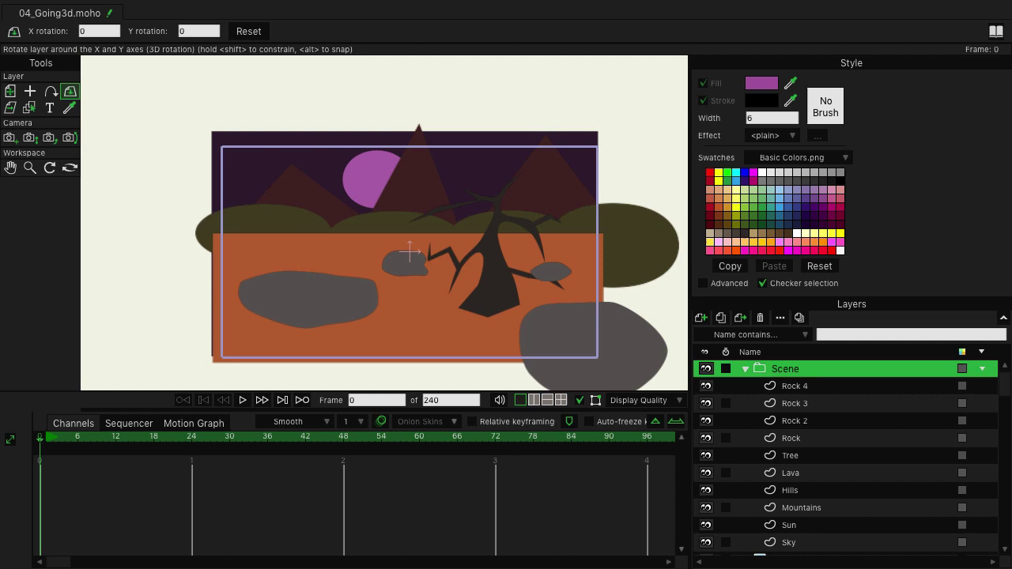
Collapse the Scene group, test moving it left with the layer move tool, then undo the move.
left_click(743, 370)
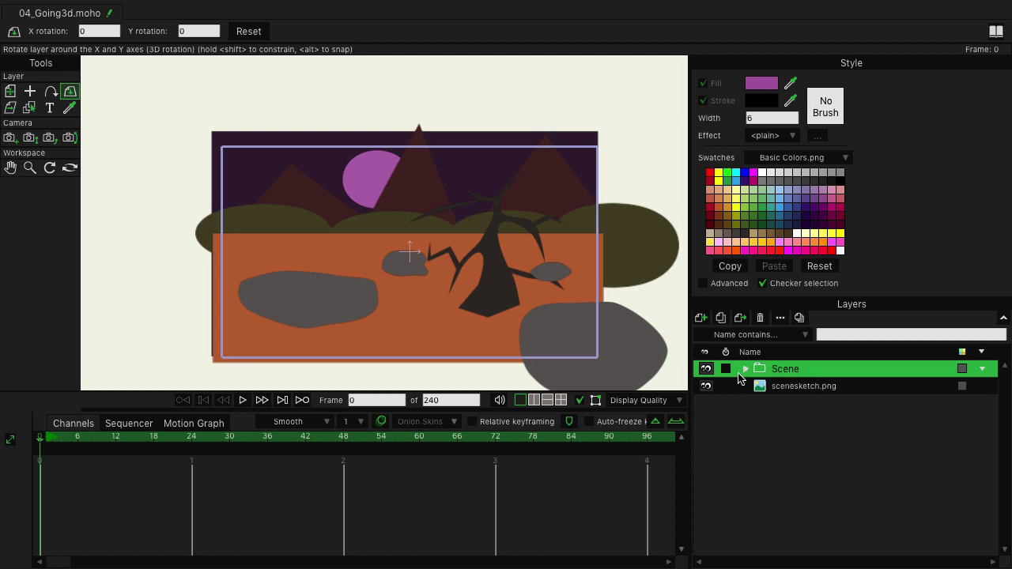
key("m")
left_click_drag(467, 300, 373, 265)
key("ctrl+z")
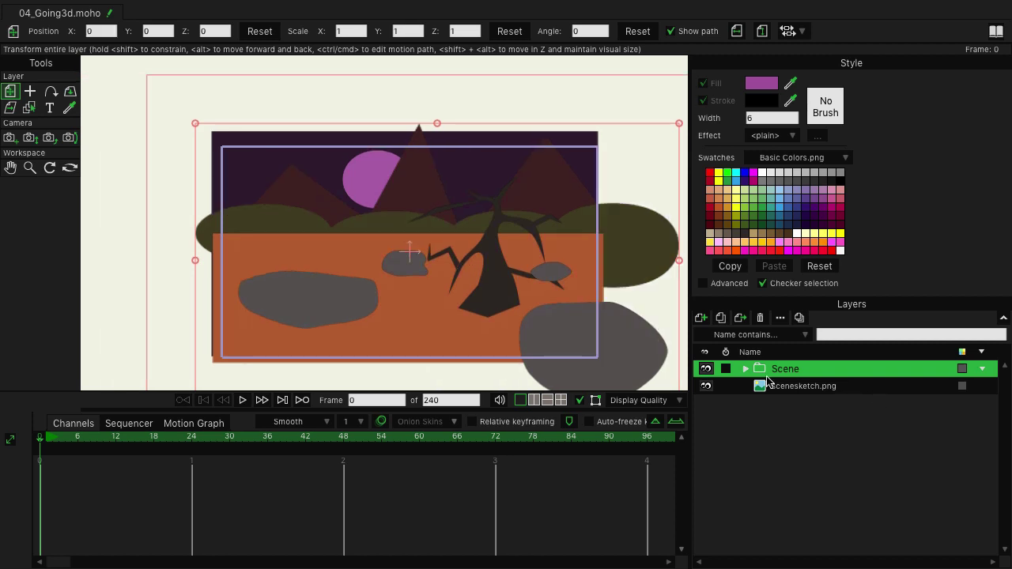
Expand the Scene group and select its Rock 4 layer.
left_click(743, 371)
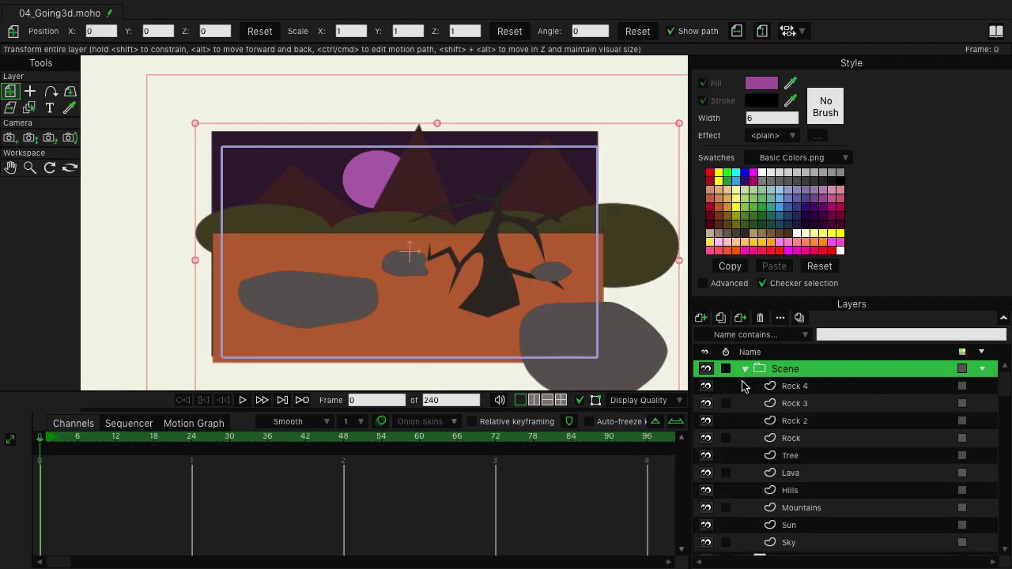
scroll(799, 419, "down", 1)
scroll(799, 419, "up", 1)
left_click(789, 389)
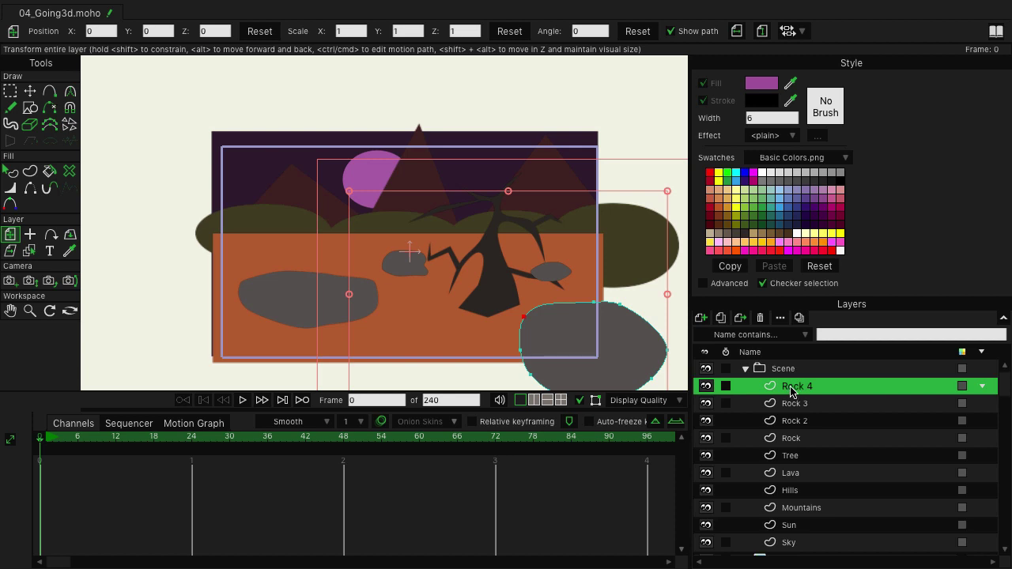
In Rock 4's Layer Settings, set 3D conversion to Extrude with silhouette, material and crease edges unchecked.
double_click(791, 390)
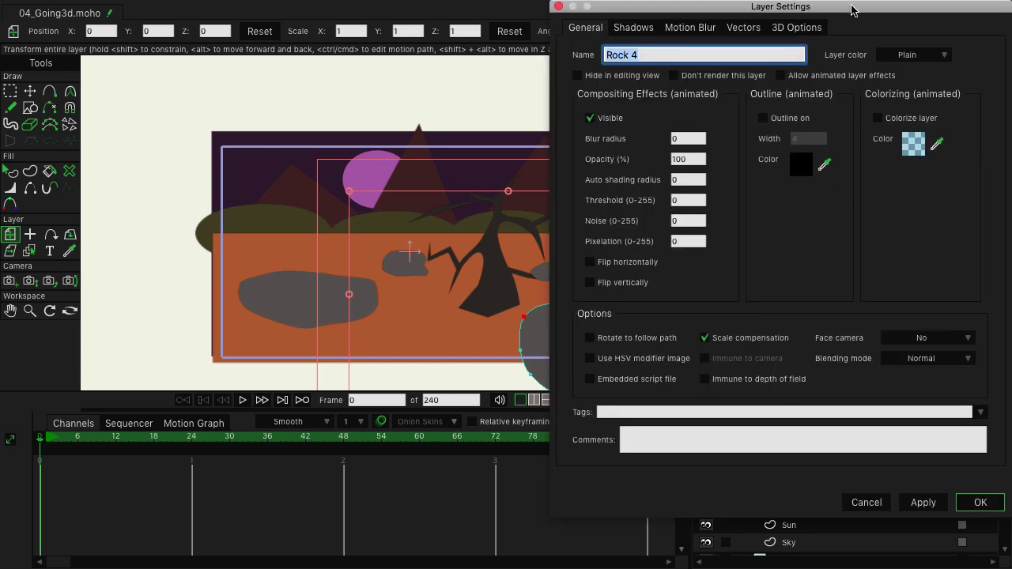
left_click_drag(853, 8, 434, 34)
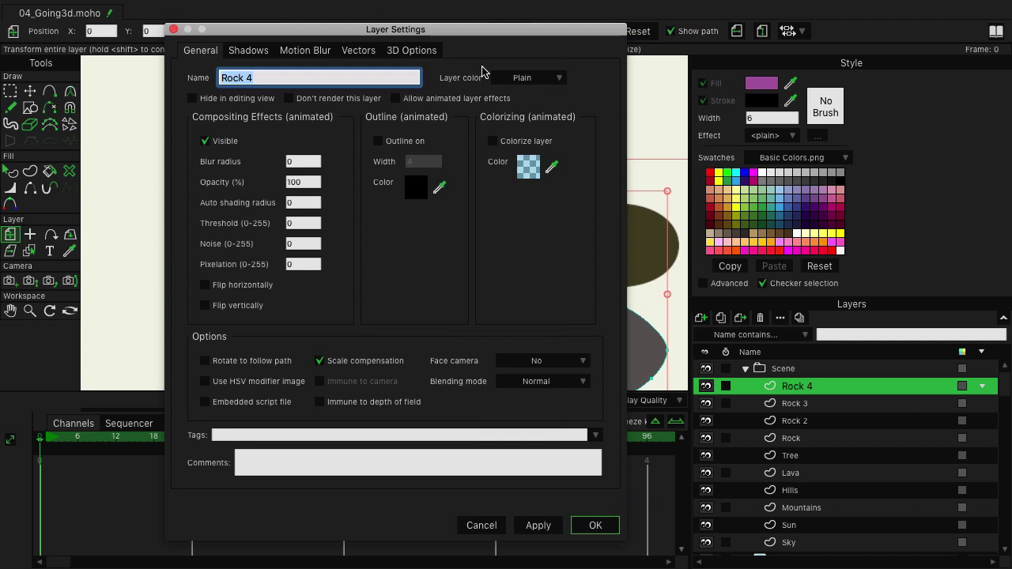
left_click(409, 53)
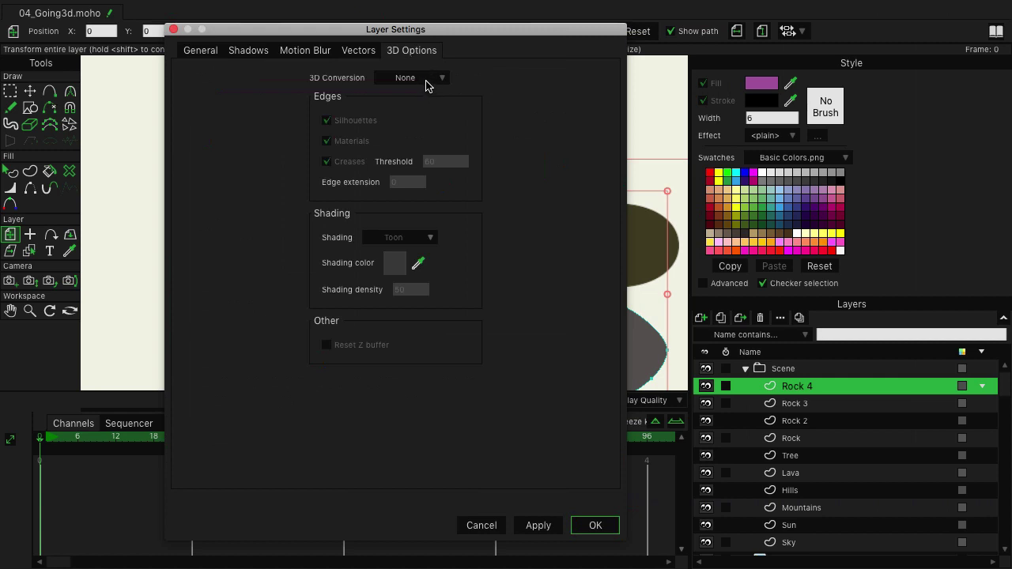
left_click(426, 82)
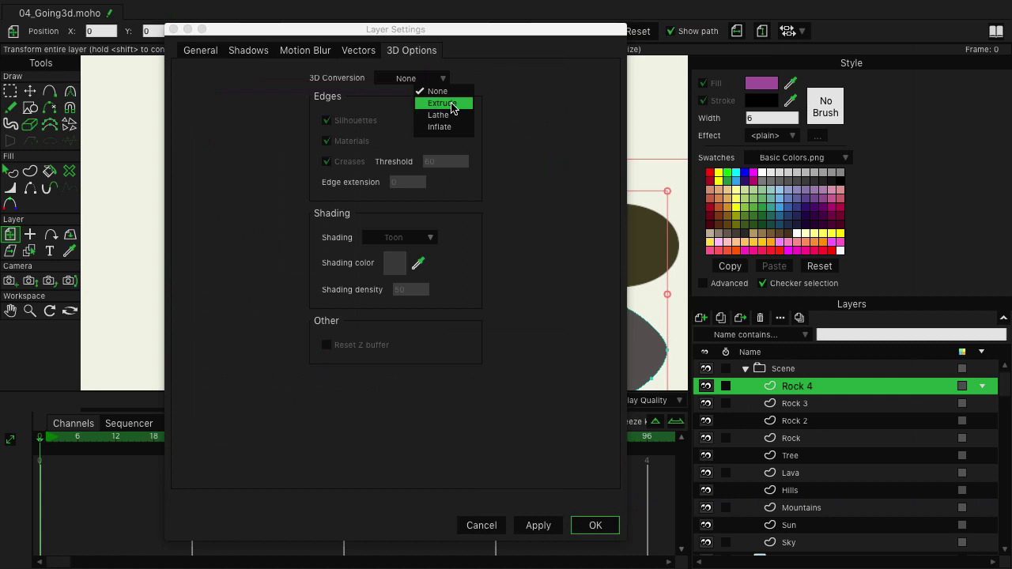
left_click(453, 103)
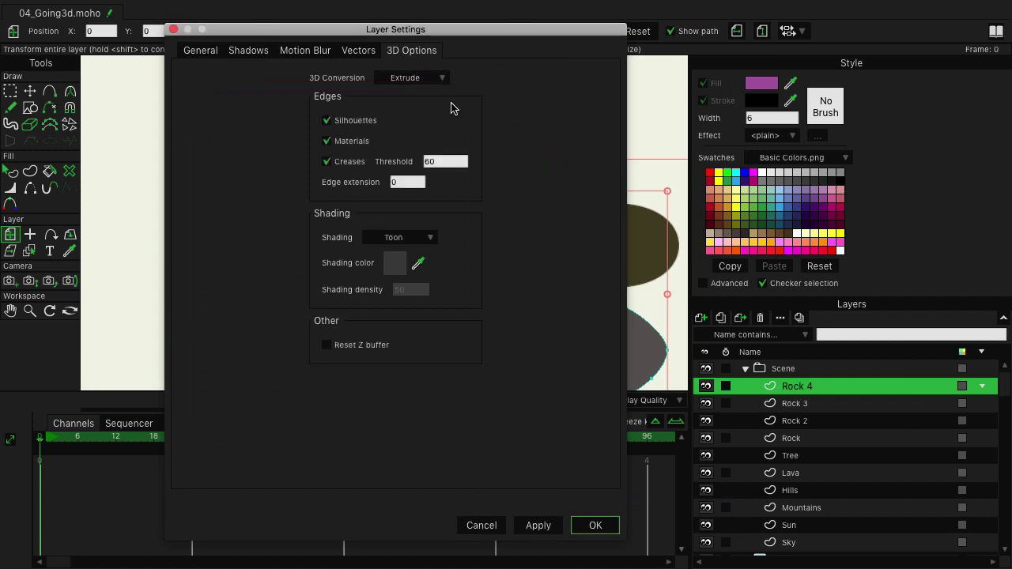
left_click(334, 119)
left_click(353, 143)
left_click(353, 162)
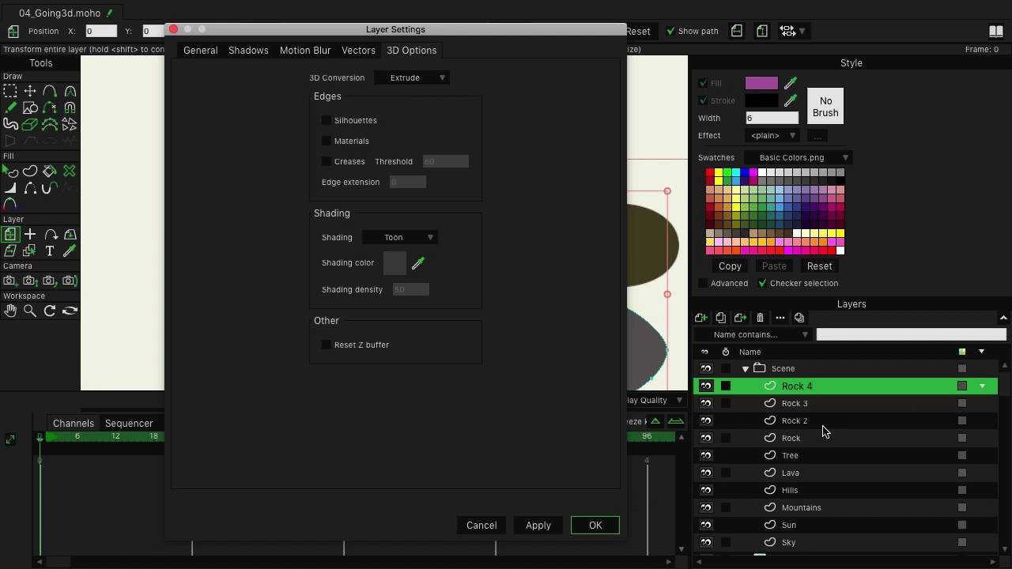
left_click(800, 386)
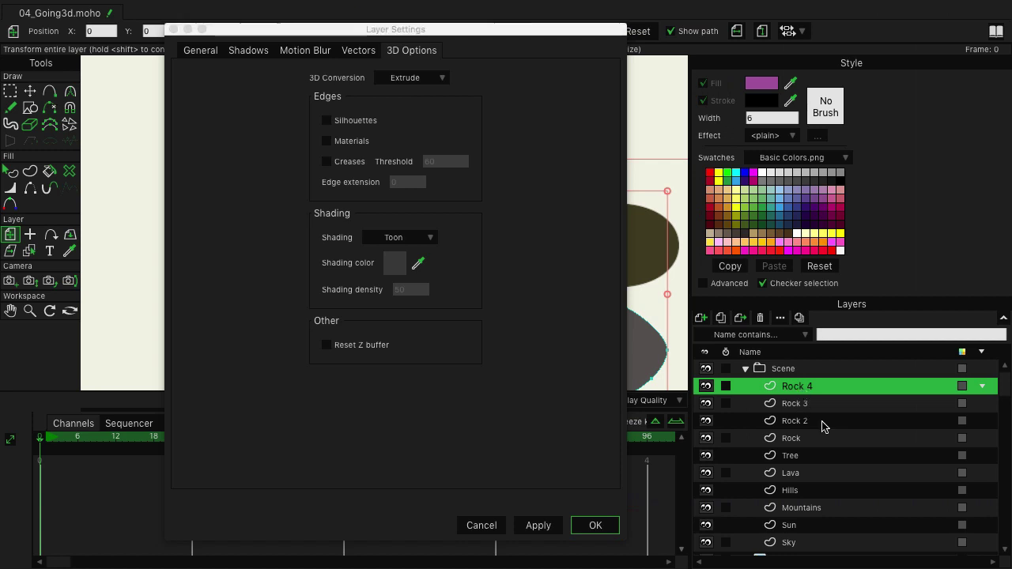
Set Rock 4 through Sky to Extrude with silhouettes, materials and creases off, and confirm with OK.
left_click(790, 544, "shift")
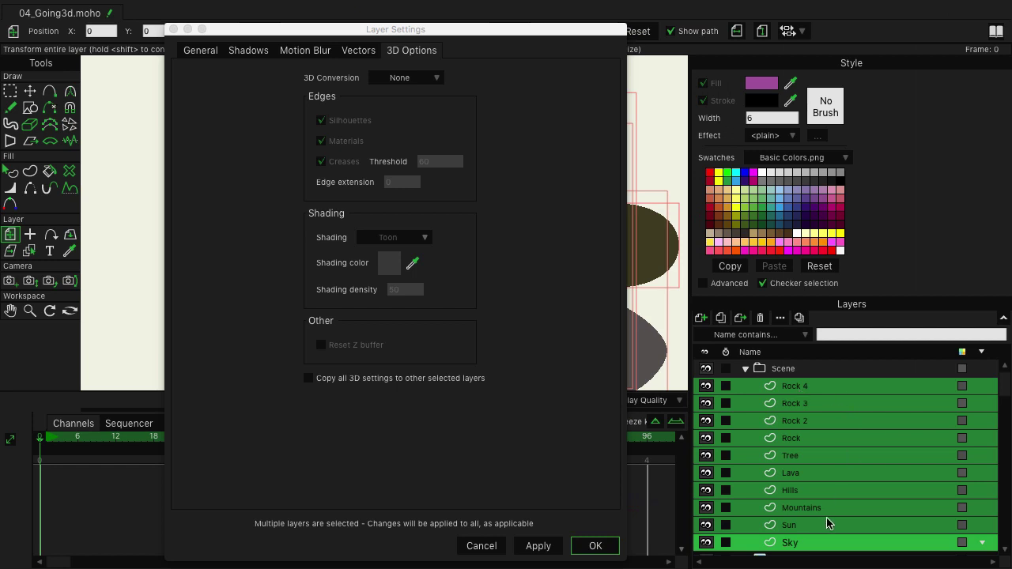
left_click(411, 79)
left_click(423, 103)
left_click(348, 121)
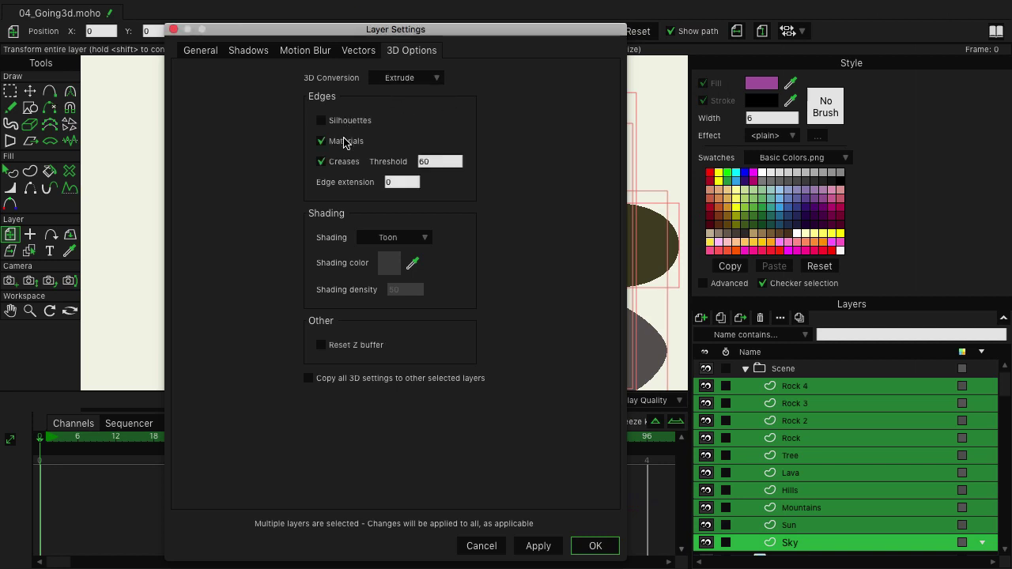
left_click(348, 141)
left_click(347, 159)
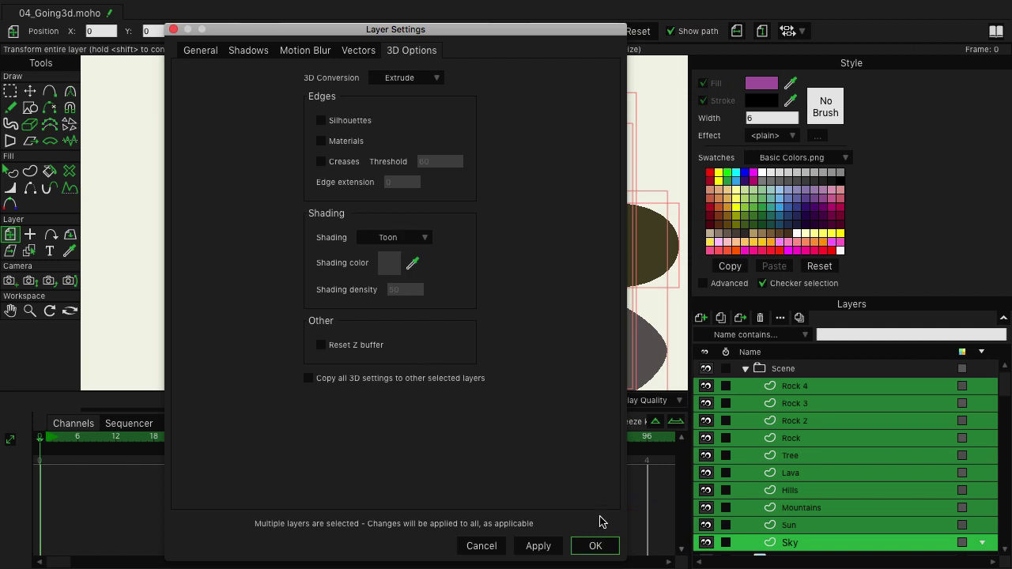
left_click(589, 545)
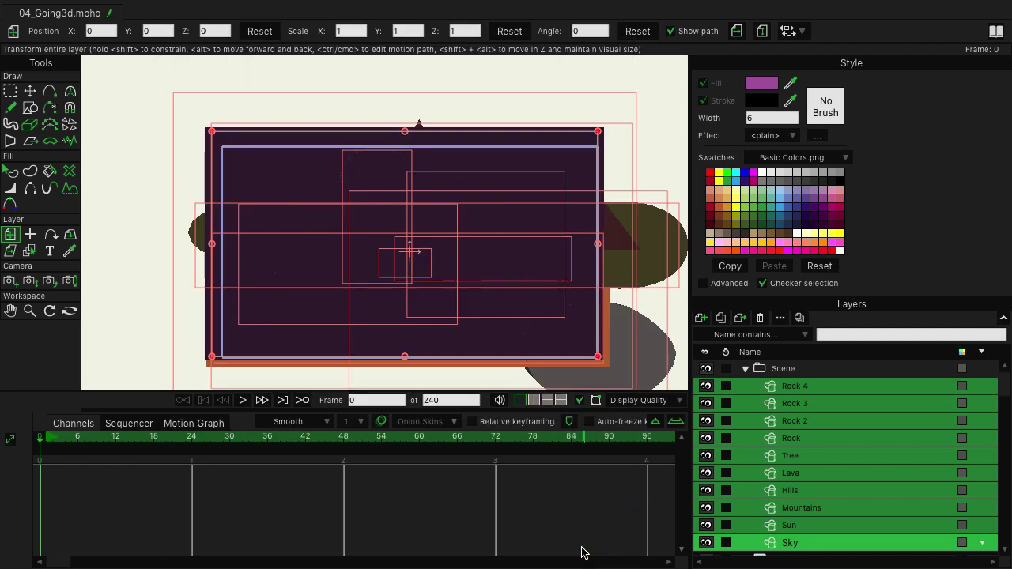
left_click(747, 369)
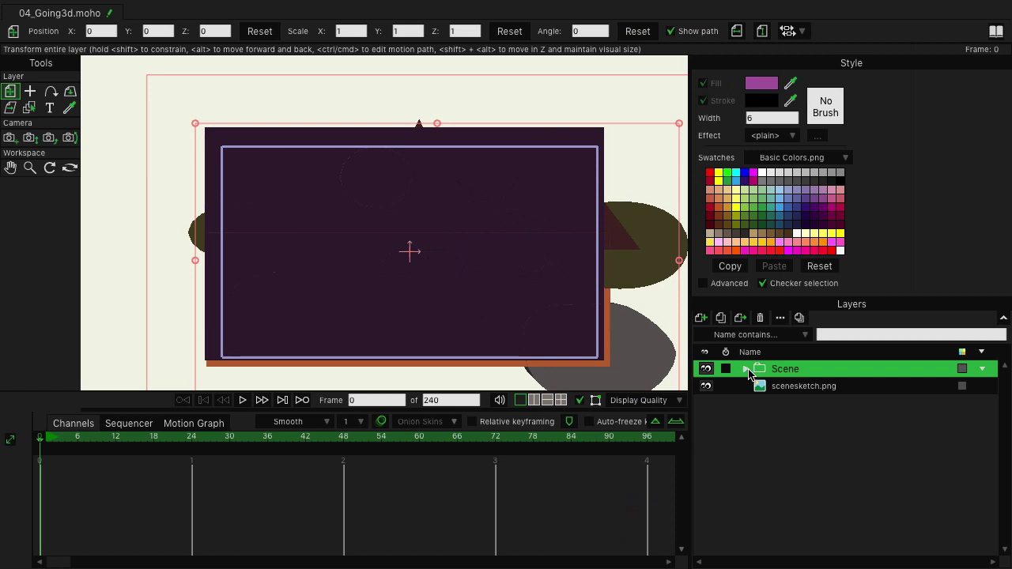
left_click(747, 370)
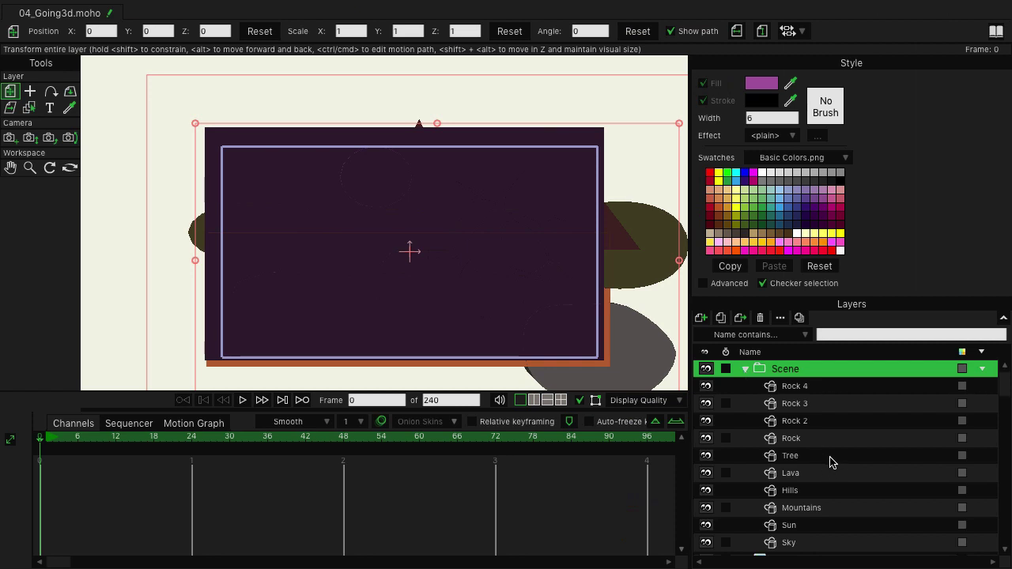
left_click(796, 392)
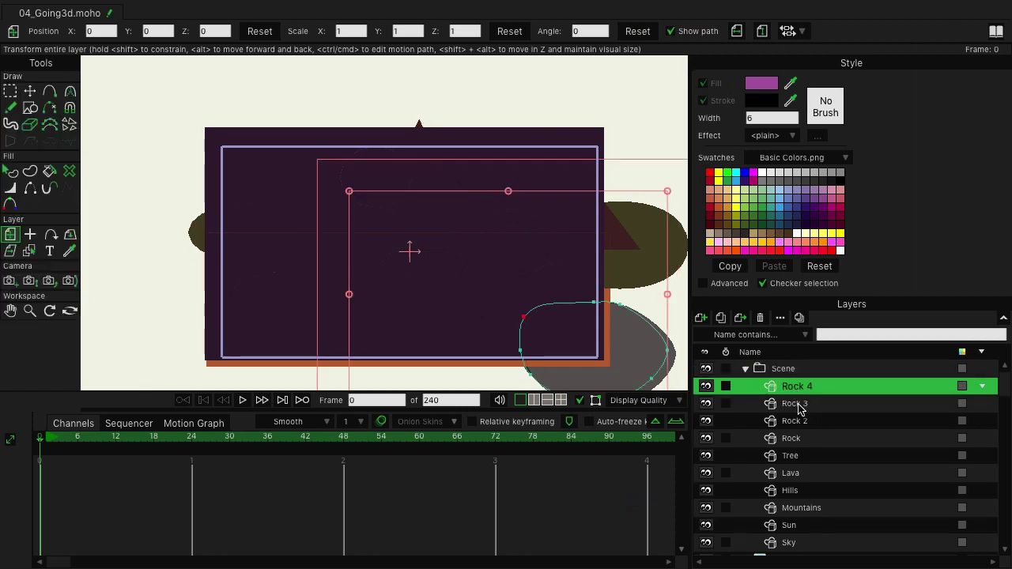
mouse_move(797, 391)
left_mouse_down()
mouse_move(819, 424)
mouse_move(793, 386)
left_mouse_up()
left_click(793, 544)
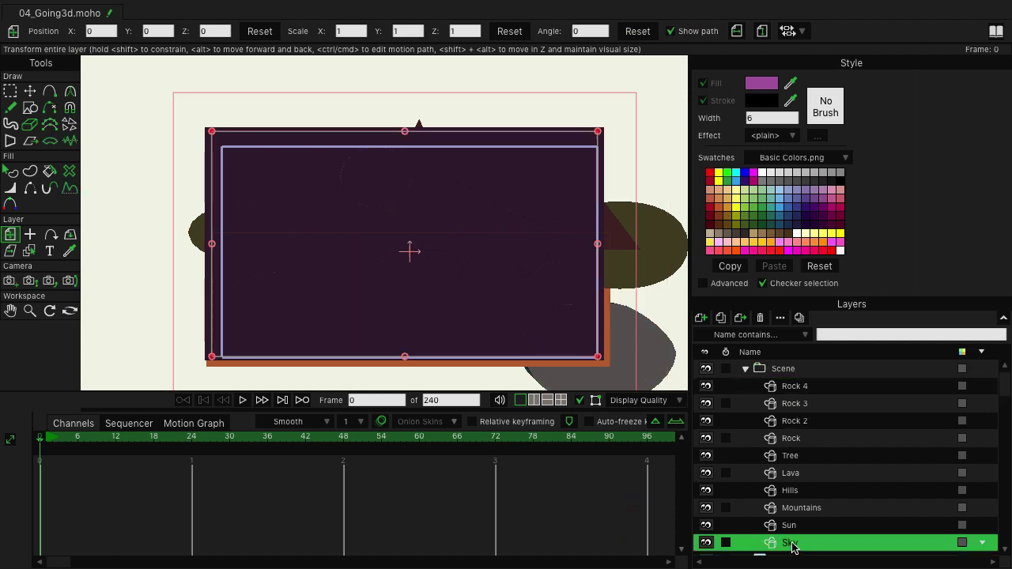
left_click_drag(792, 544, 796, 524)
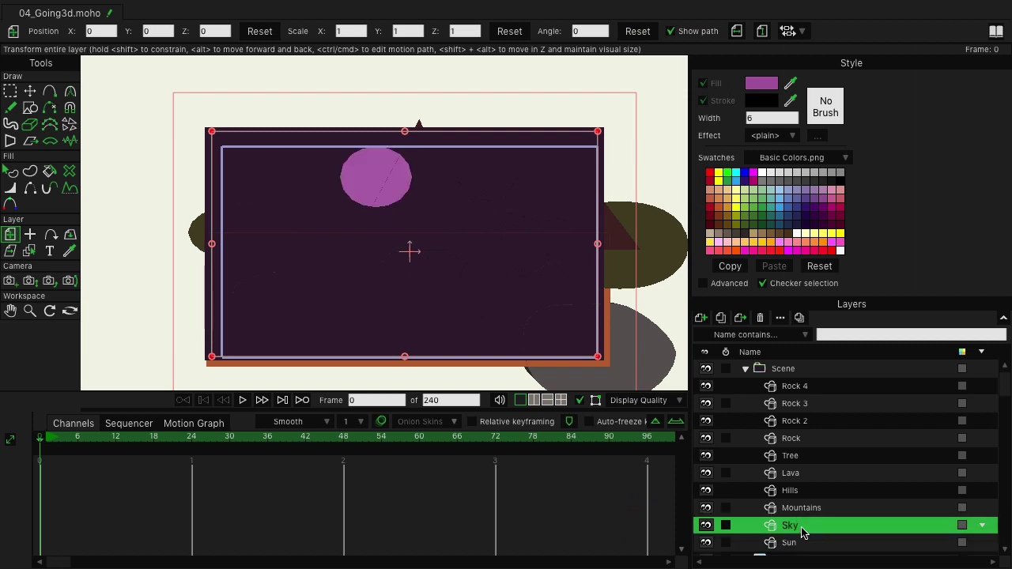
left_click(809, 510)
left_click(818, 528)
left_click_drag(818, 529, 813, 550)
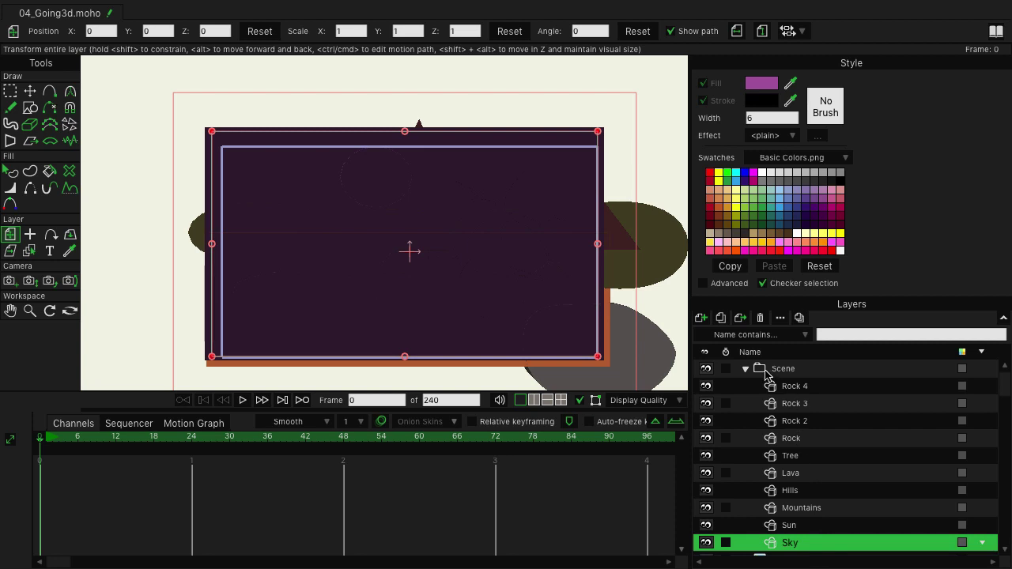
scroll(759, 367, "down", 1)
scroll(761, 371, "up", 1)
Check 'Sort layers by depth' and 'Sort by true distance' in the Scene folder's Depth Sort settings.
double_click(760, 370)
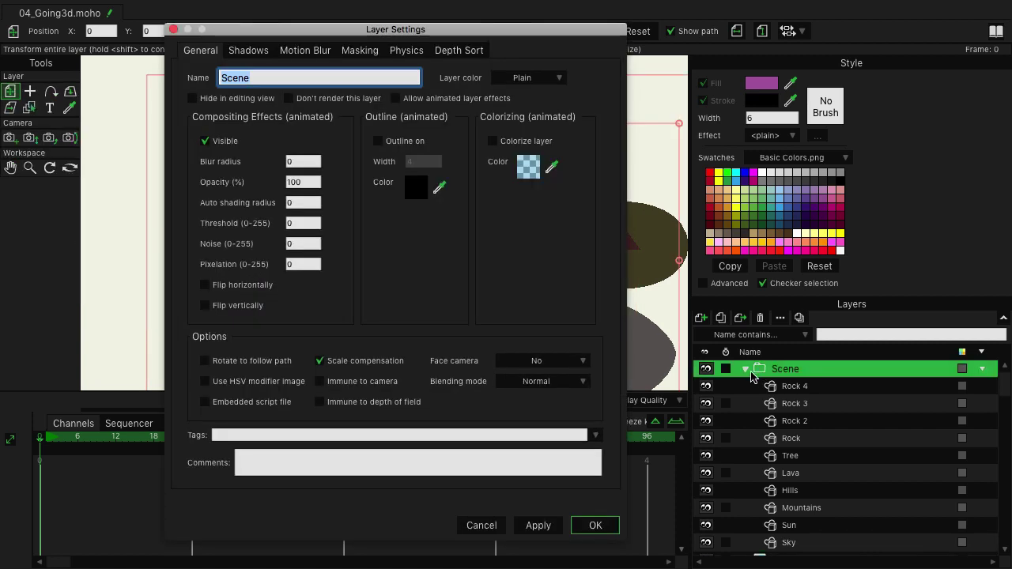
left_click(461, 51)
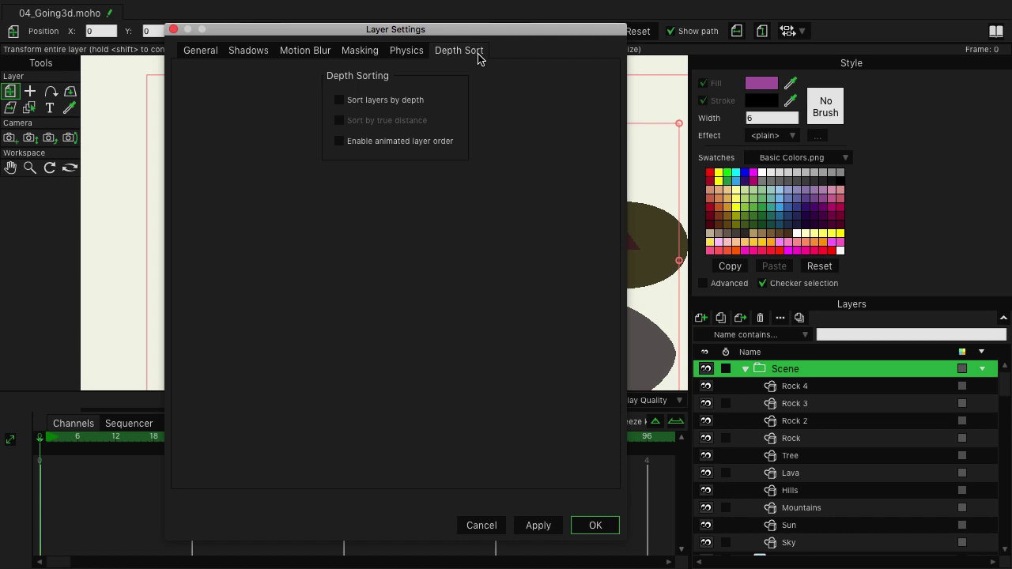
left_click(361, 108)
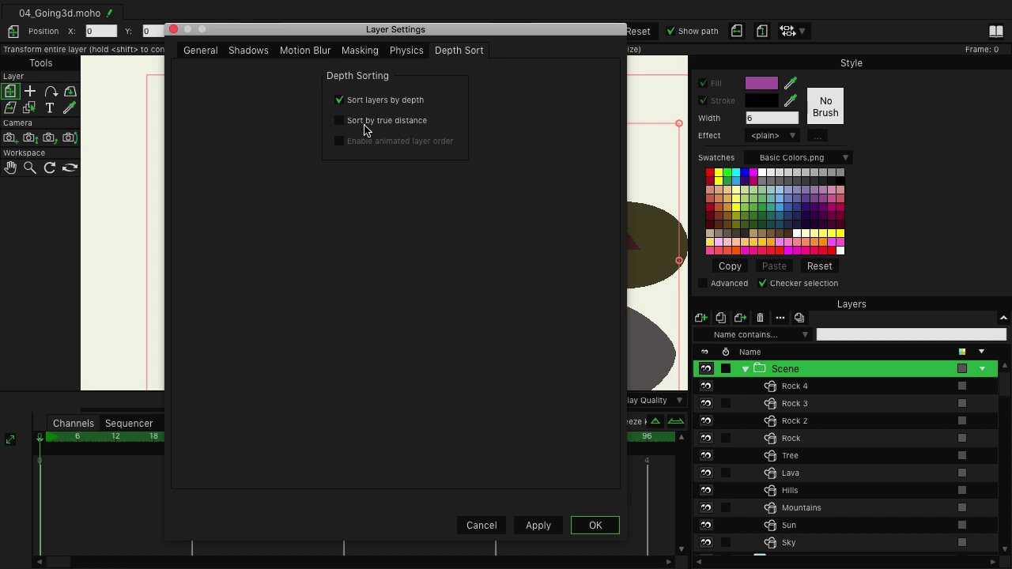
left_click(364, 126)
left_click(589, 529)
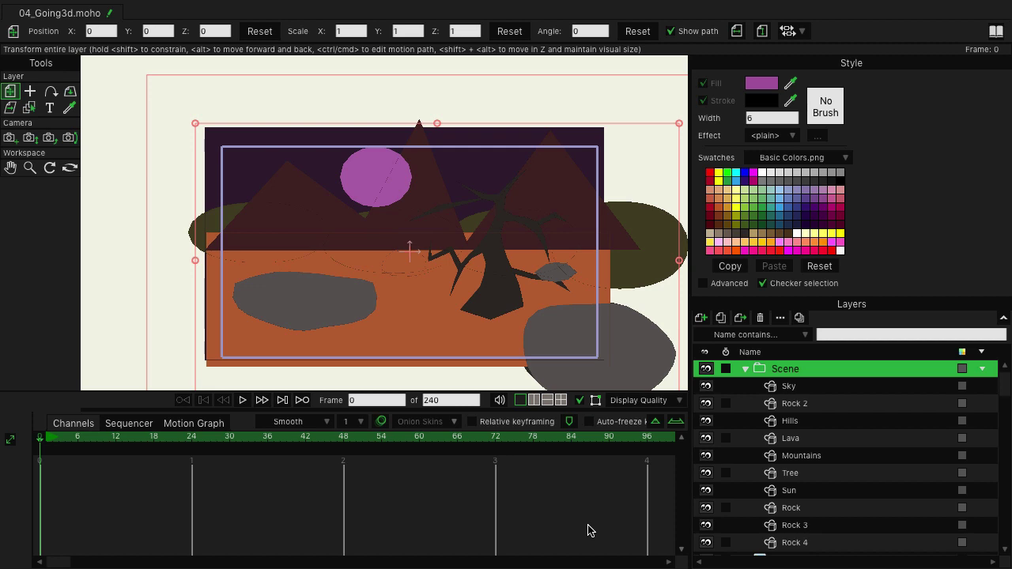
Select Rock 2 and adjust its Position Z value to 0.7250.
left_click(815, 405)
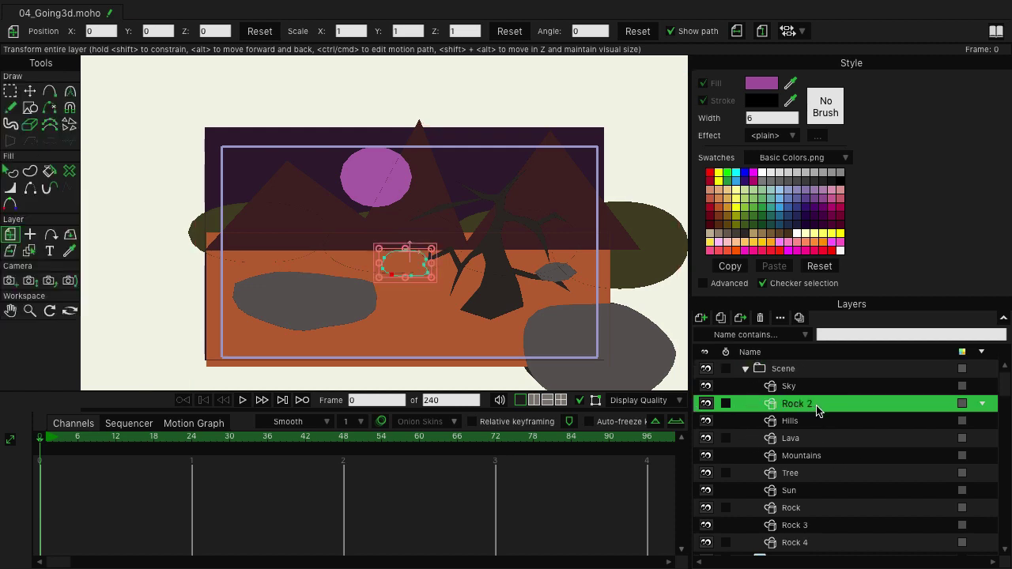
scroll(817, 410, "down", 1)
scroll(815, 410, "up", 1)
left_click_drag(812, 403, 805, 386)
left_click(214, 30)
scroll(213, 30, "up", 13)
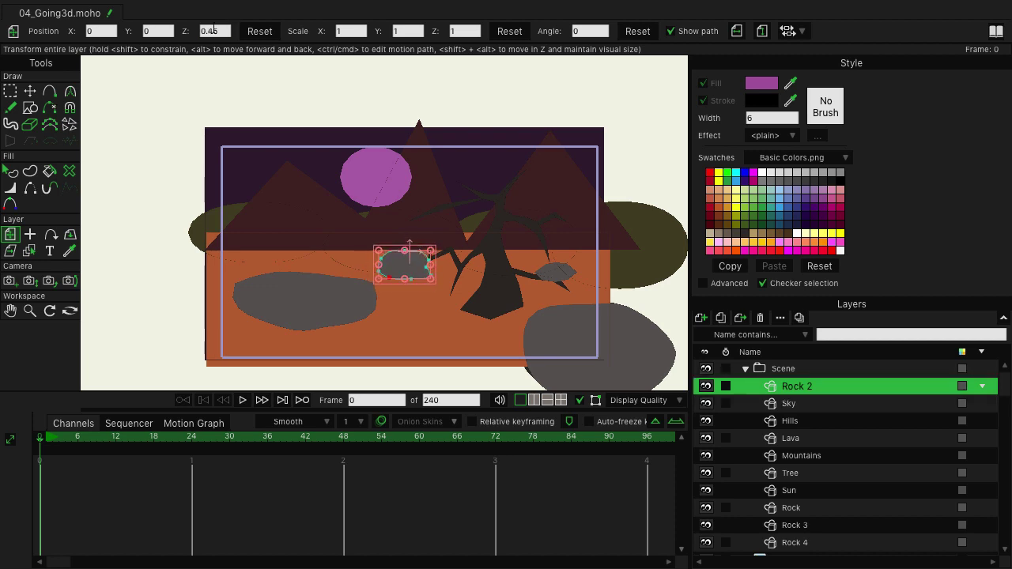
scroll(213, 30, "up", 10)
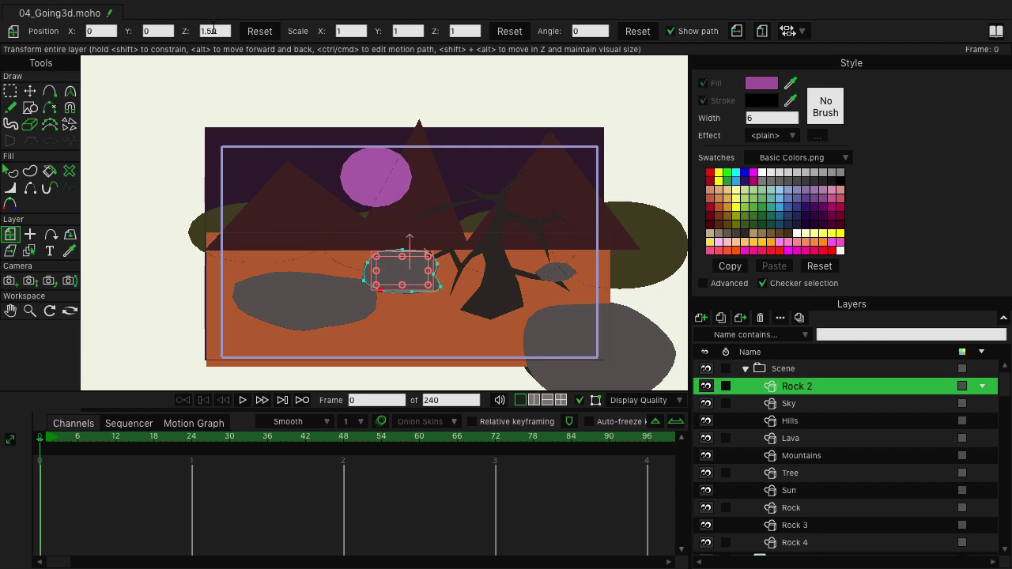
scroll(214, 30, "down", 10)
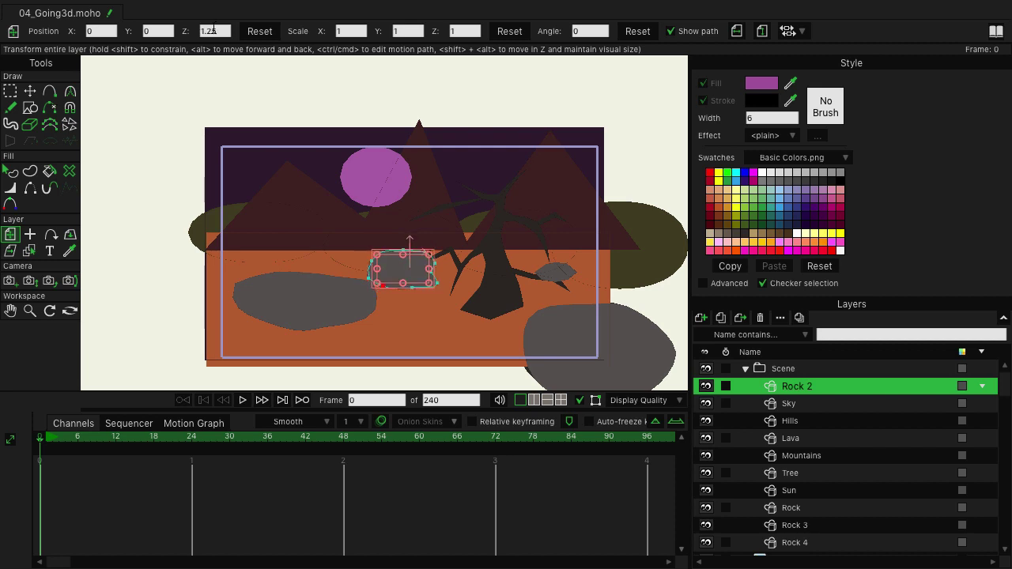
scroll(214, 30, "down", 5)
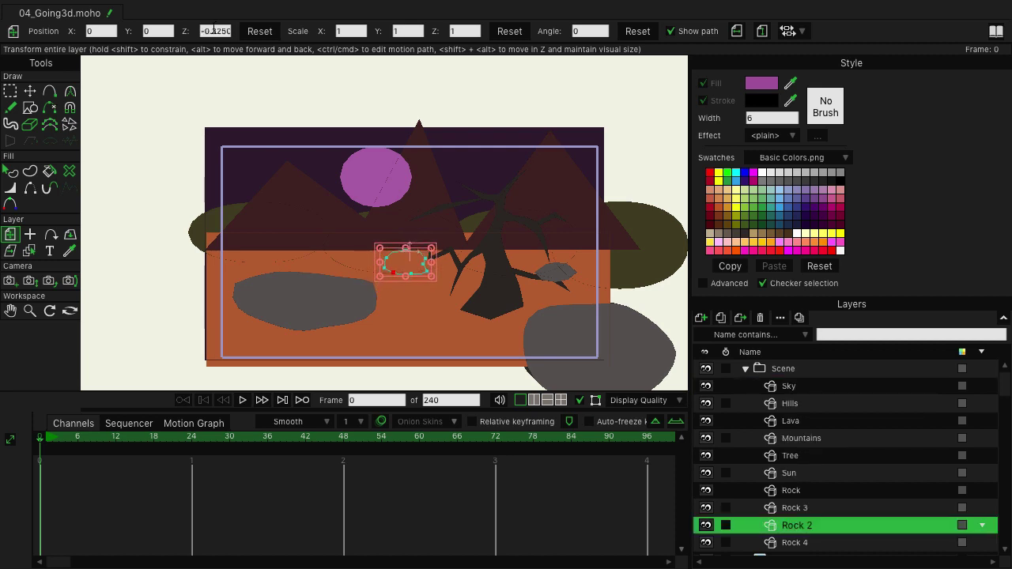
scroll(214, 30, "up", 8)
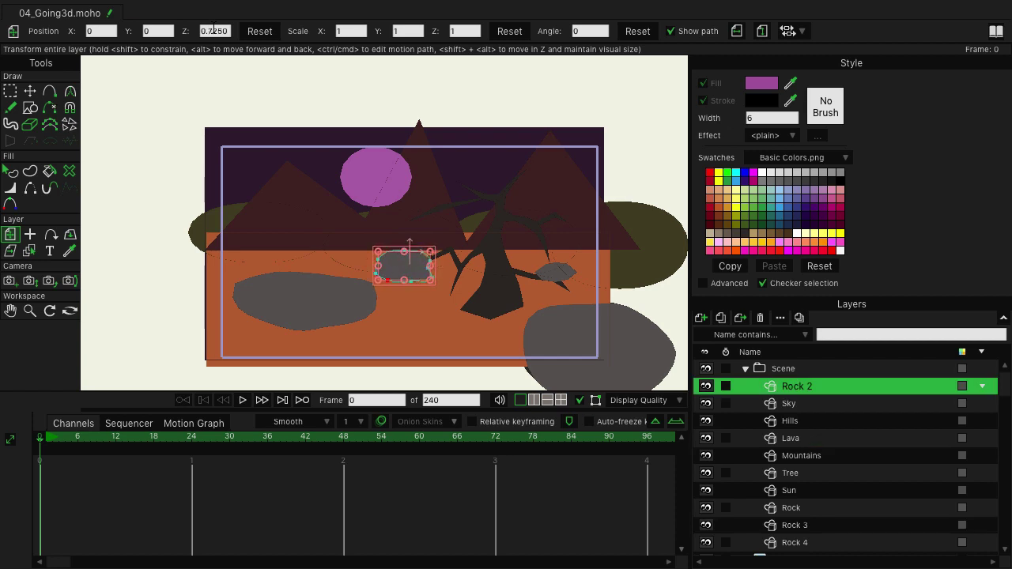